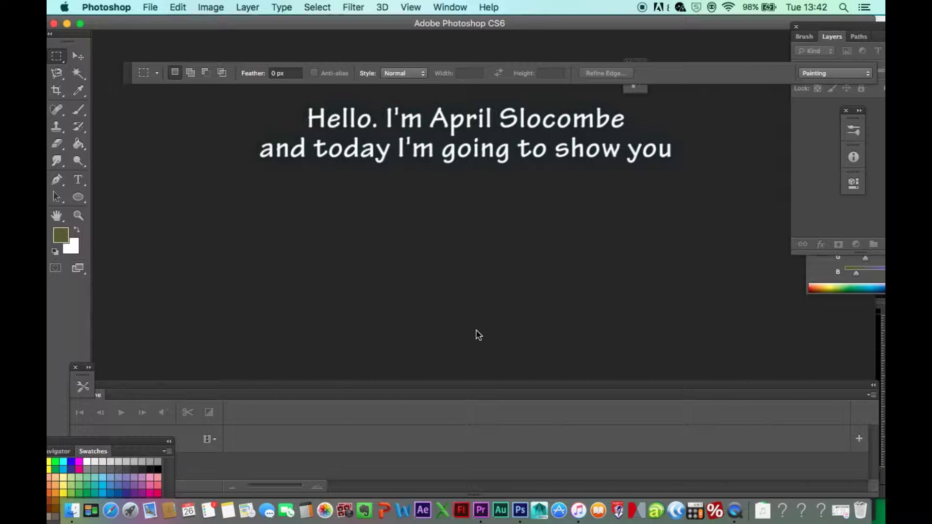
Open the File menu on the empty workspace to begin a new document.
click(151, 8)
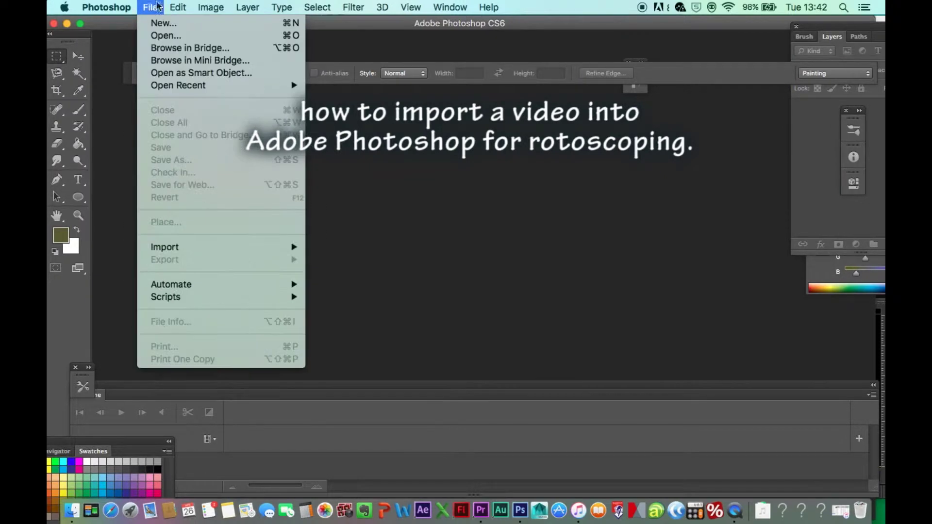
Create a 1050×576 PAL D1/DV Widescreen document named 'Pizza rotoscope' with a video timeline.
click(173, 36)
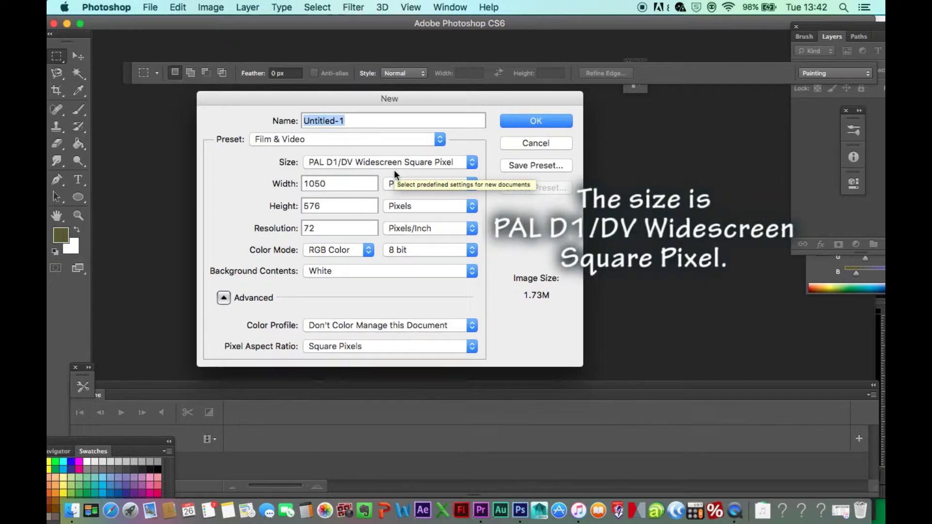
text(Pizza rotoscope)
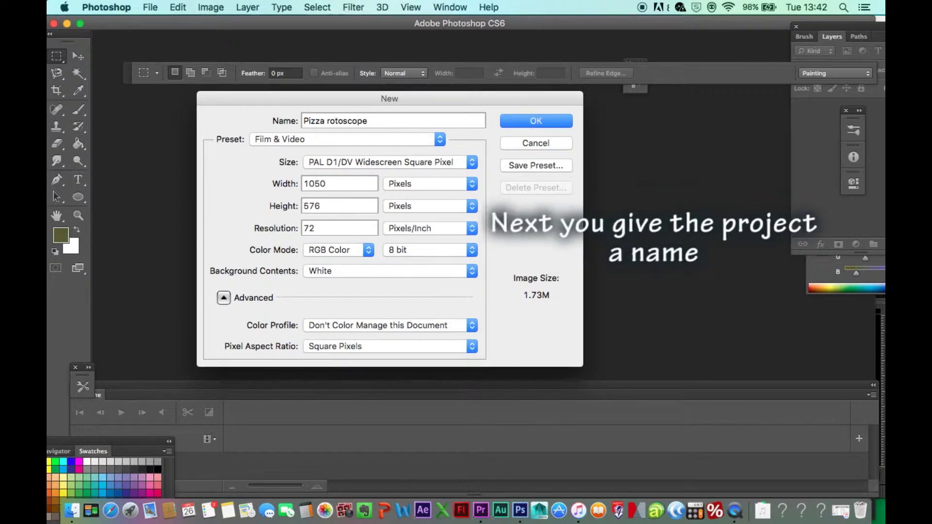
click(537, 121)
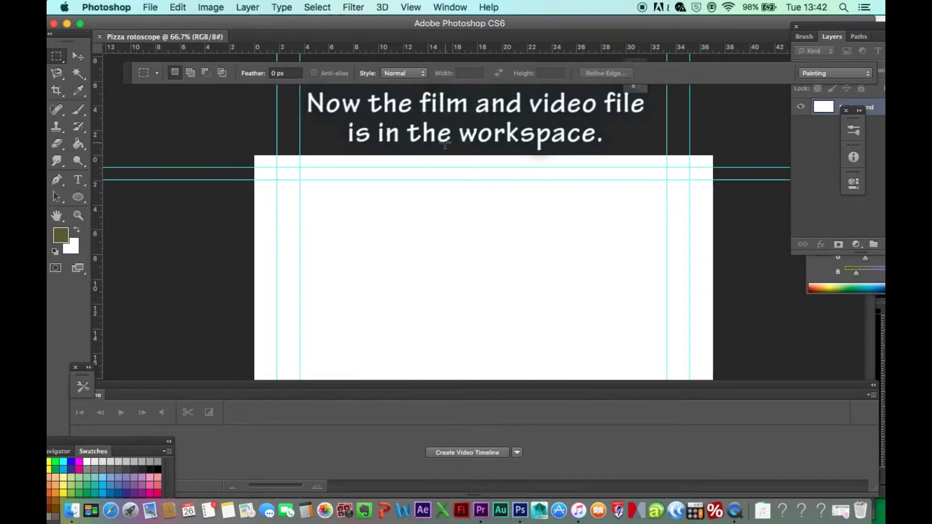
click(460, 453)
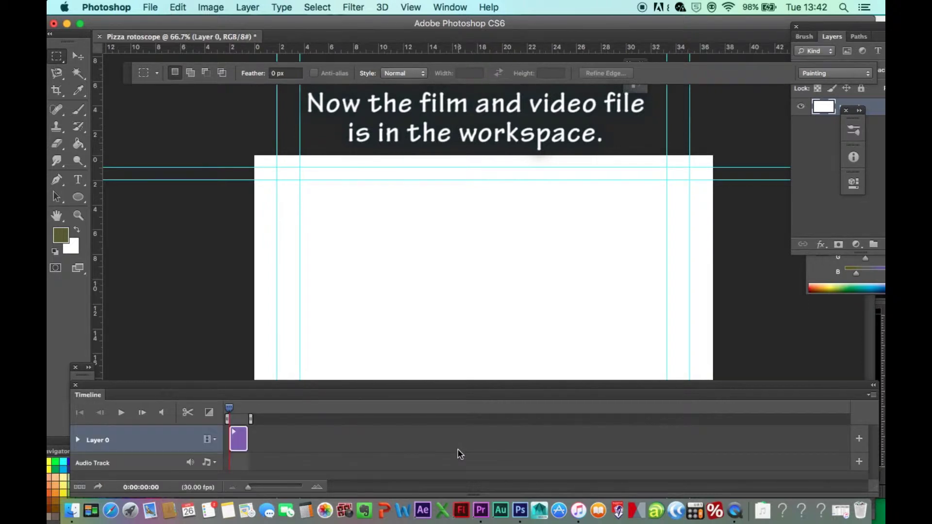
click(156, 10)
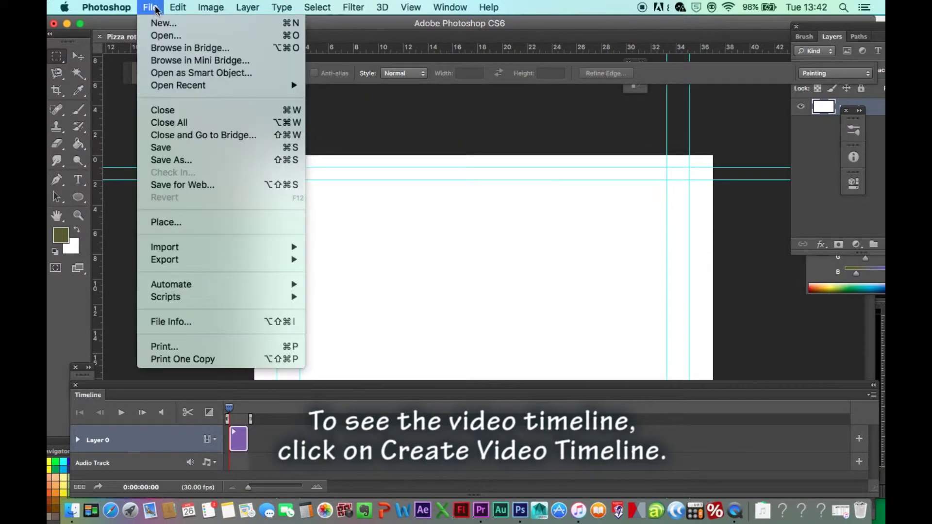
Open 'April eating pizza edited.mov' from the Major Project folder as its own document.
click(166, 36)
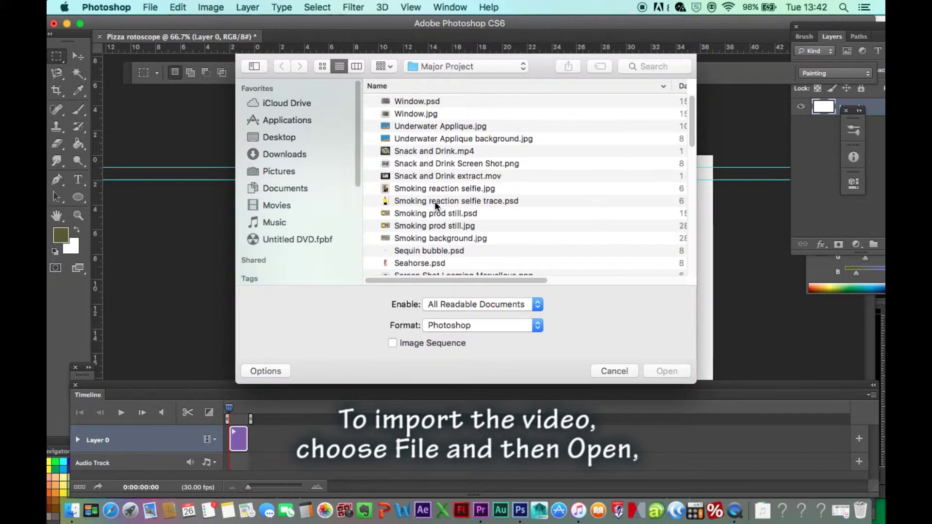
scroll(435, 201, down, 5)
scroll(435, 200, down, 10)
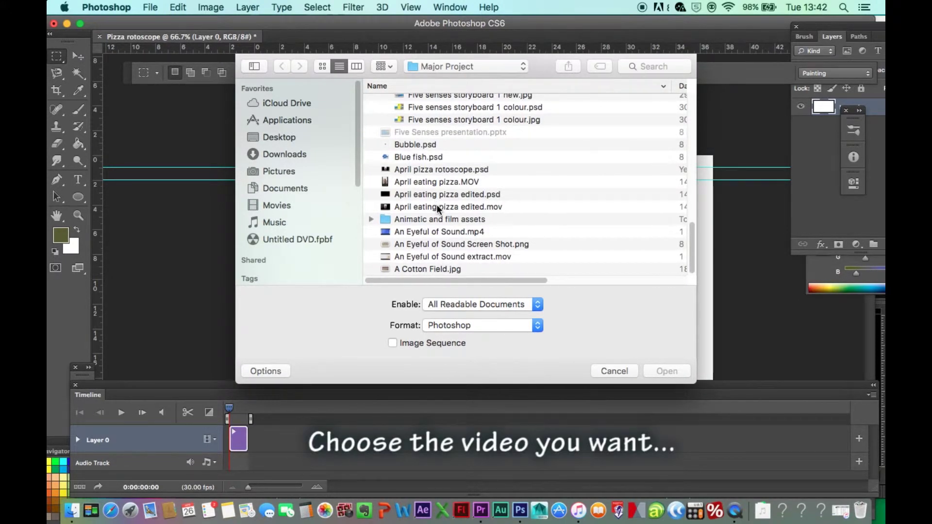
click(435, 206)
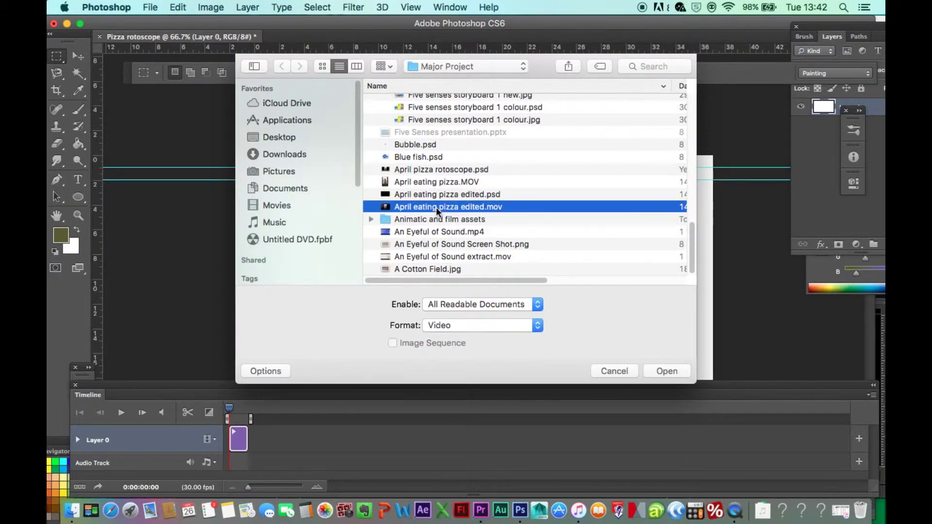
click(661, 371)
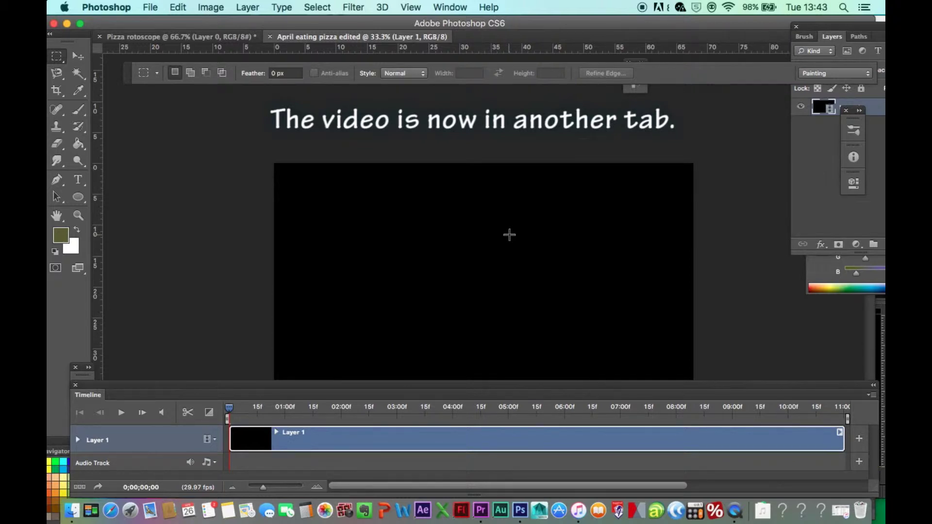
Float the video window and drag its layer onto the Pizza rotoscope canvas as Layer 1.
drag(308, 38, 476, 96)
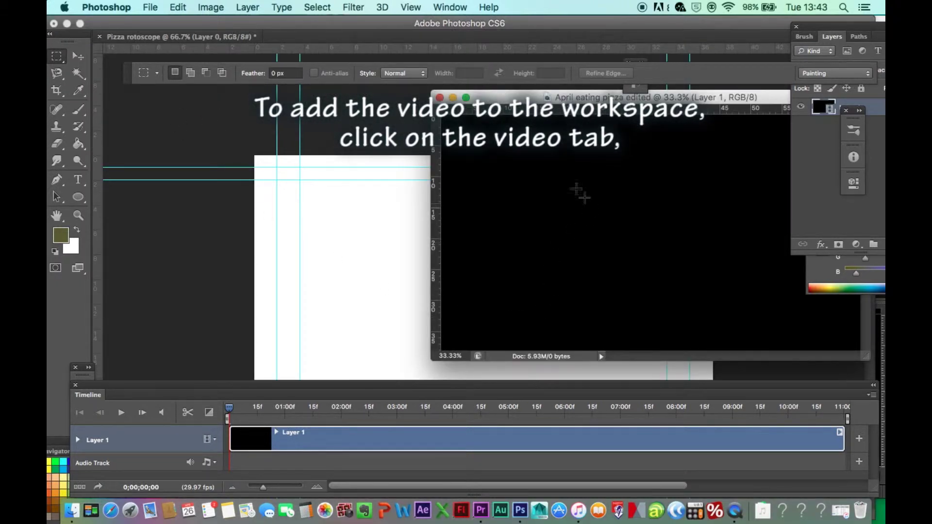
click(80, 57)
drag(588, 204, 352, 248)
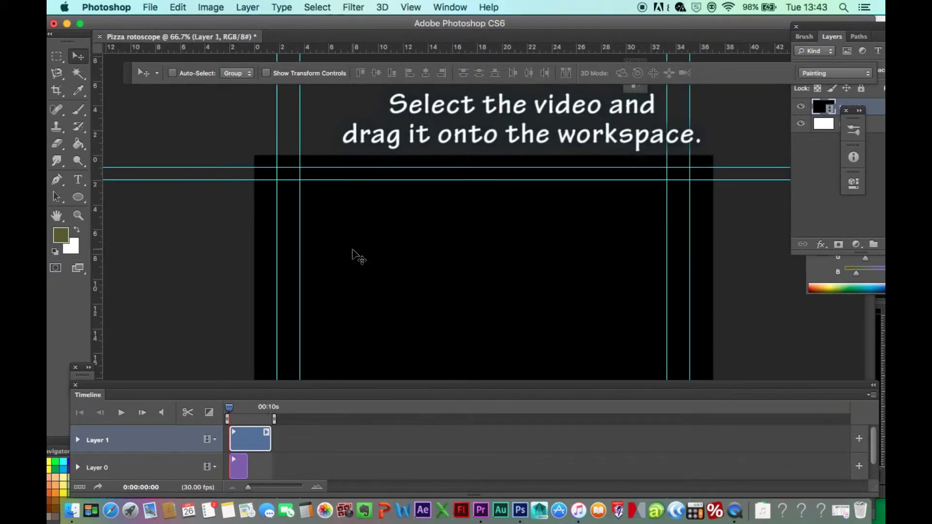
click(183, 8)
mouse_move(210, 301)
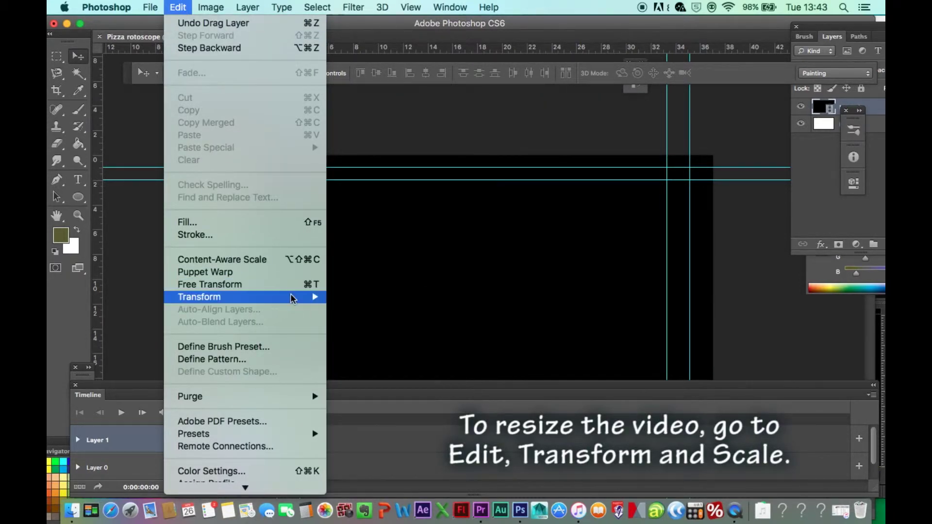
Convert the video layer to a smart object, scale it to about 39% inside the guides, and apply.
click(362, 325)
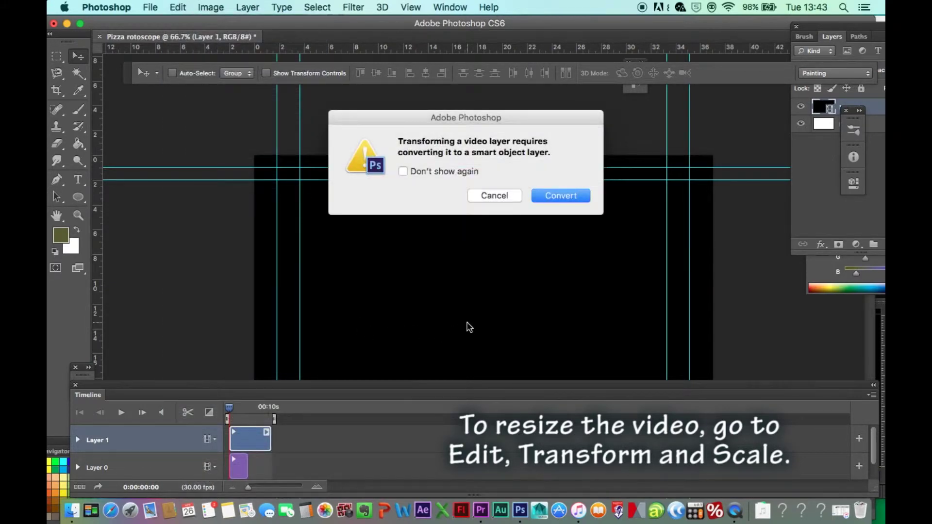
click(561, 195)
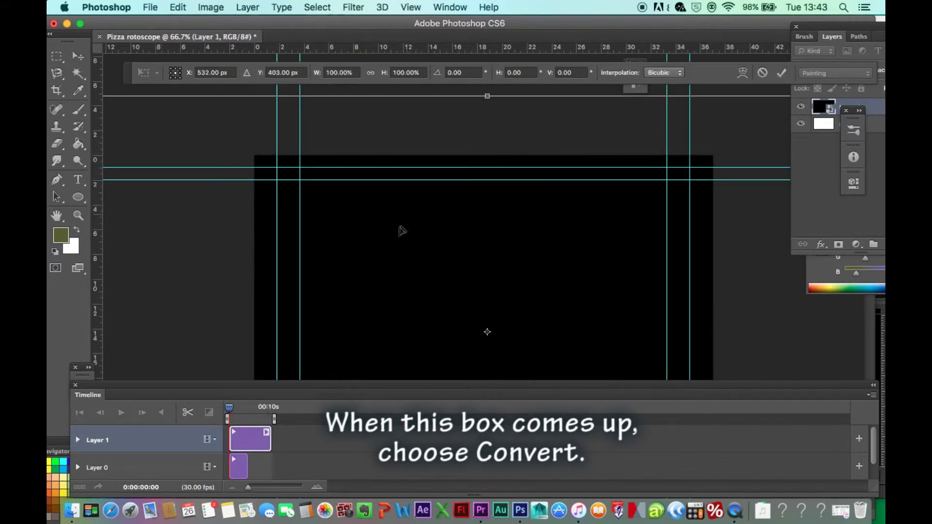
drag(485, 261, 513, 264)
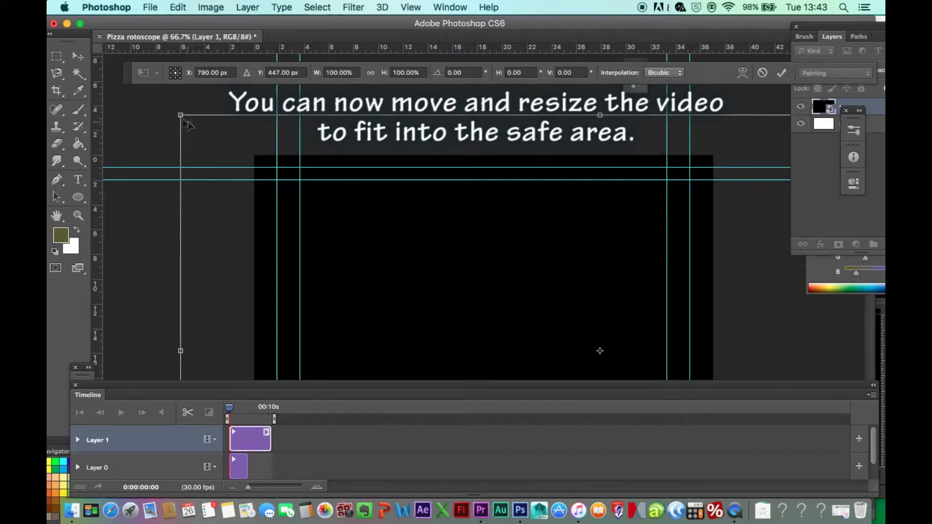
drag(181, 115, 393, 235)
drag(518, 319, 300, 116)
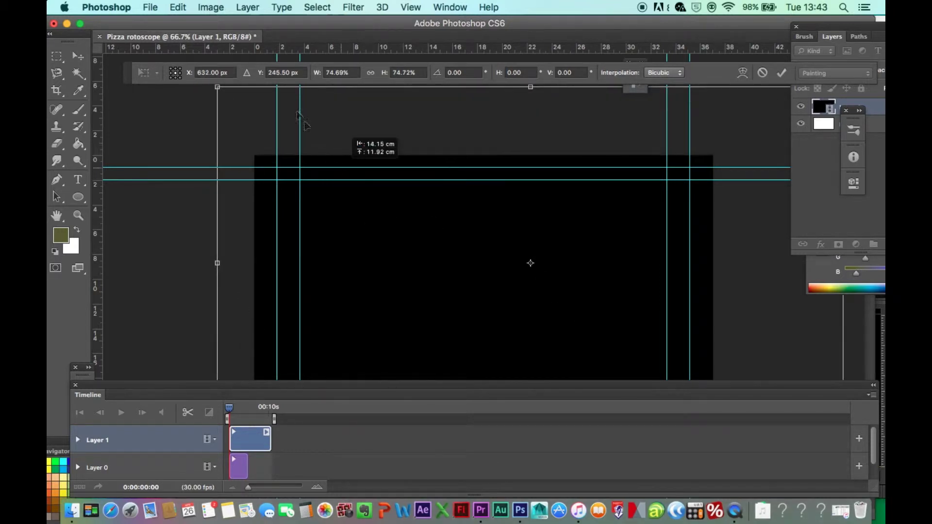
drag(218, 89, 414, 247)
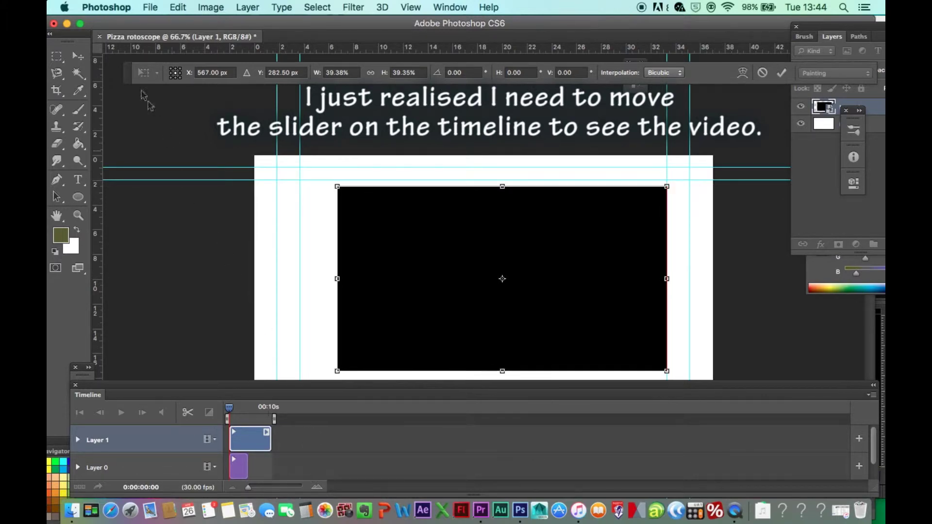
click(78, 57)
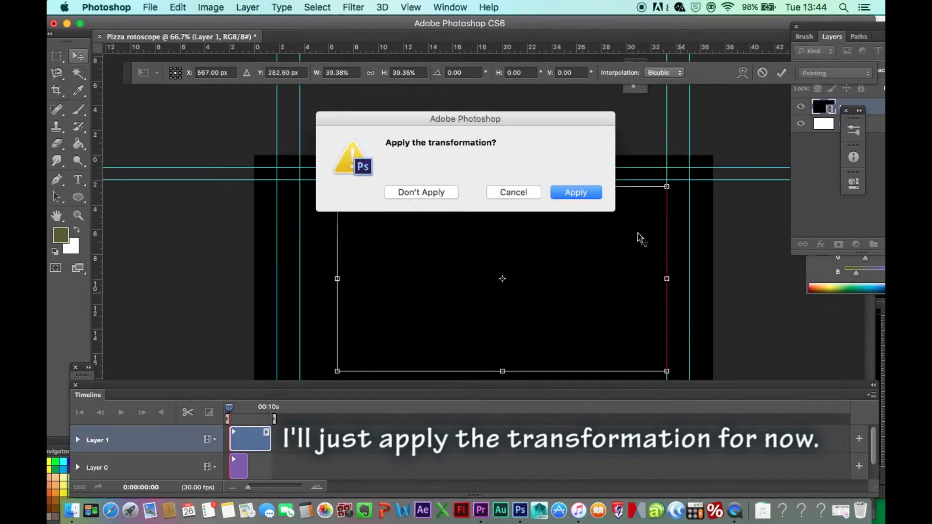
click(575, 192)
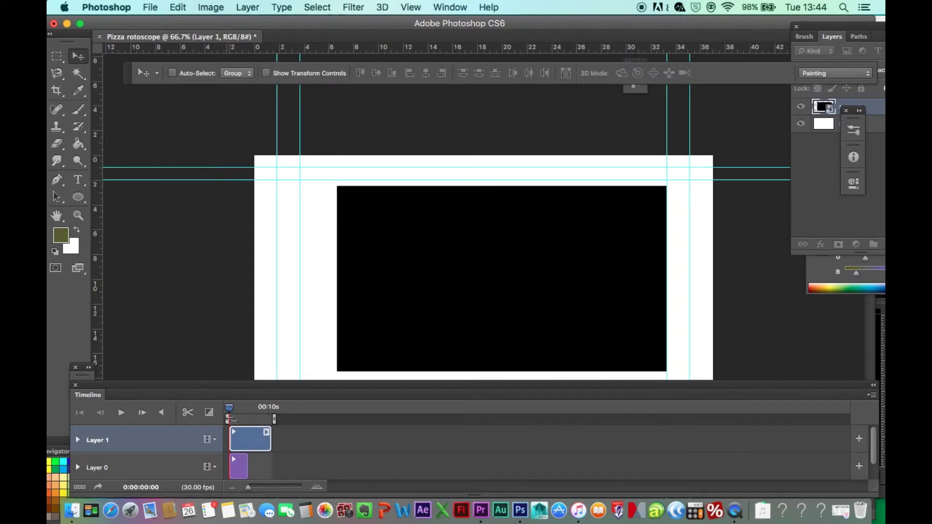
Zoom the timeline to individual frames and move the playhead to frame 01.
drag(248, 487, 282, 487)
click(316, 486)
drag(233, 413, 293, 420)
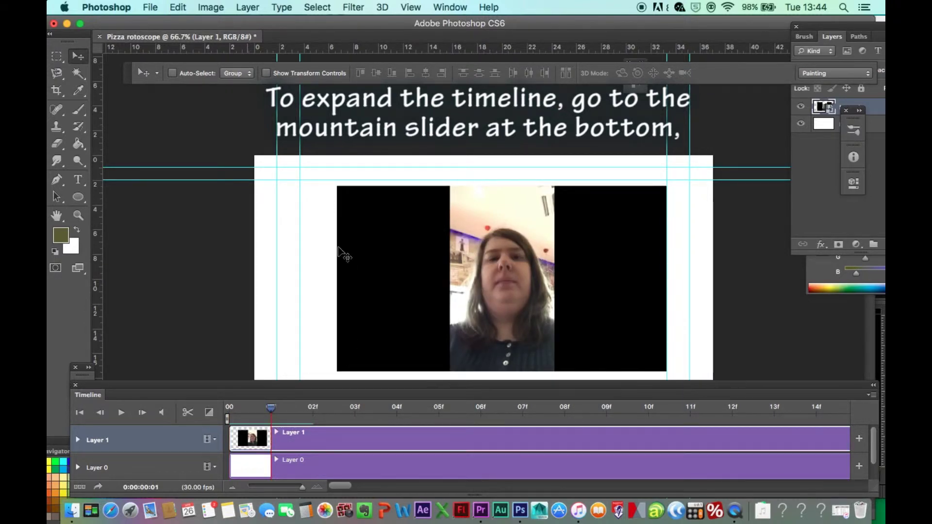
Nudge the video up and left on the canvas and lower the Timeline panel.
drag(399, 267, 361, 252)
mouse_move(531, 394)
mouse_down()
mouse_move(535, 416)
mouse_move(534, 405)
mouse_up()
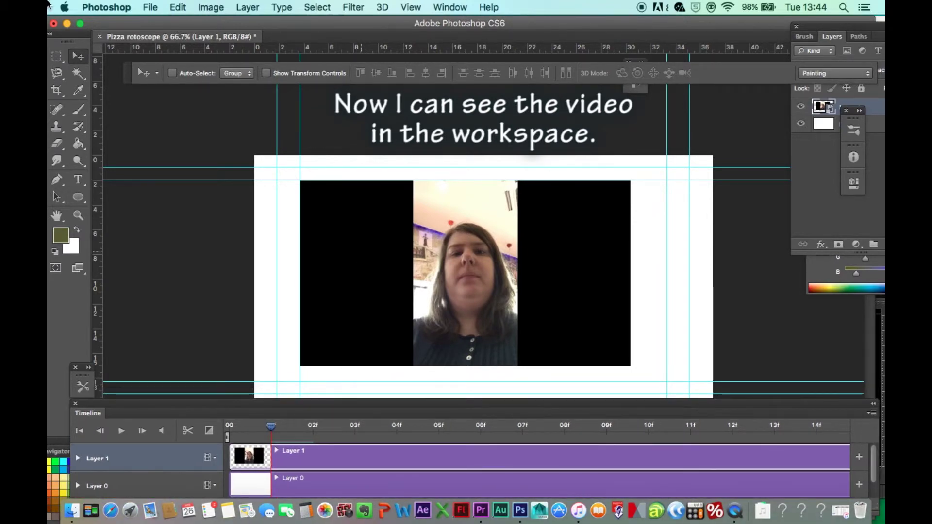
click(178, 7)
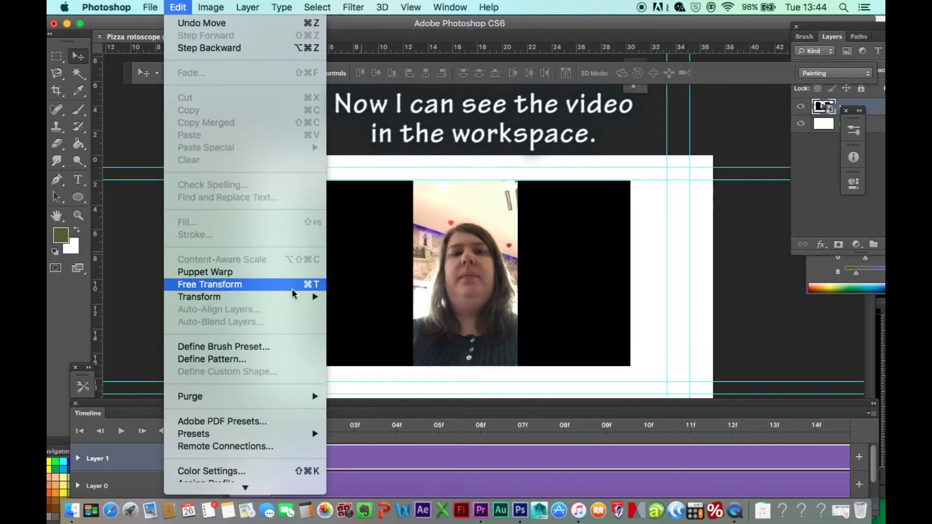
Free-transform the video to about 43.75% by 42.5% to fill the safe-area guides and place it.
mouse_move(294, 296)
click(337, 319)
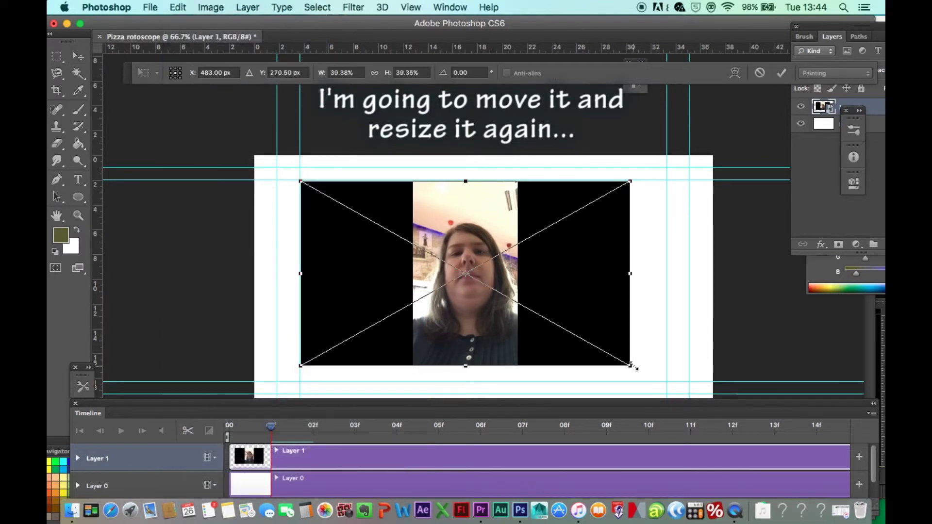
drag(633, 368, 667, 364)
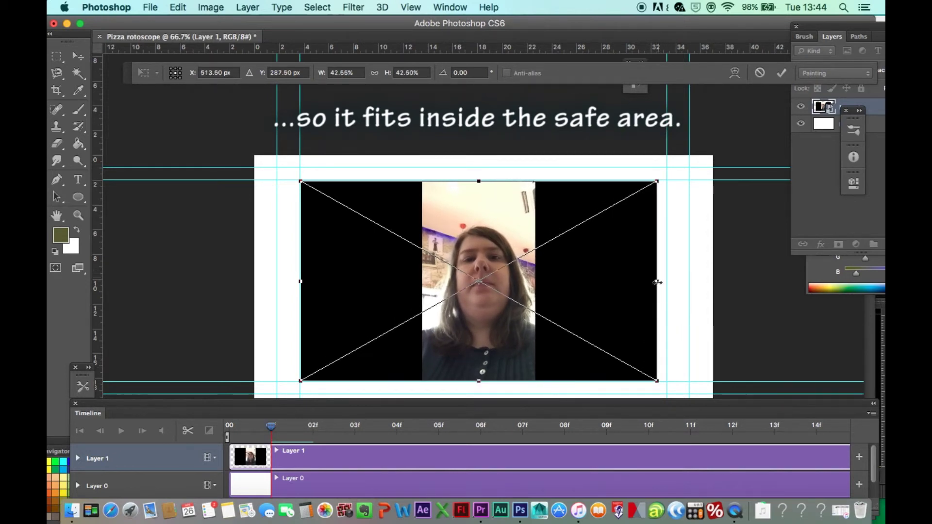
drag(657, 284, 664, 287)
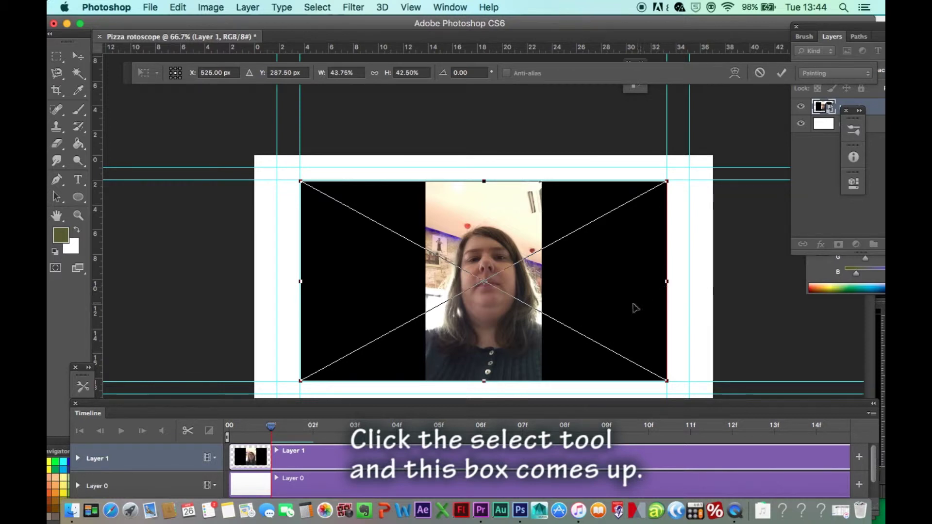
click(81, 59)
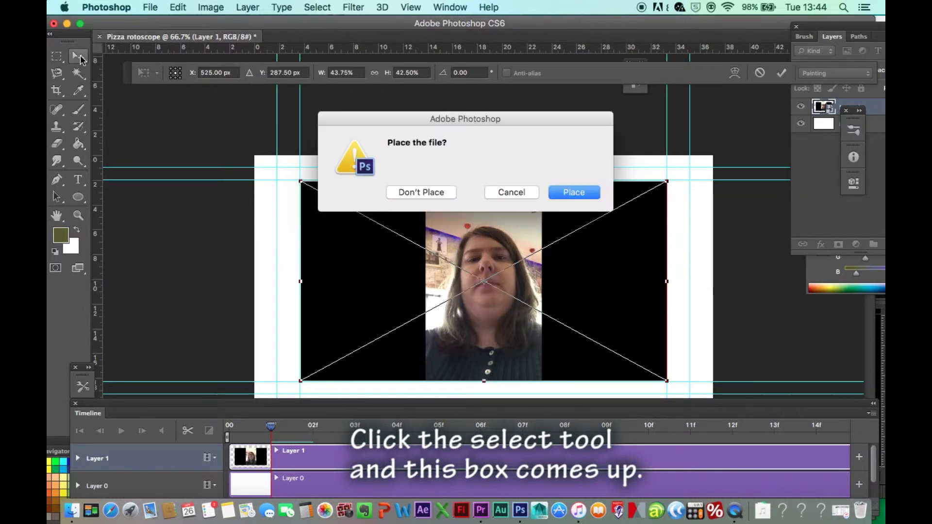
click(573, 192)
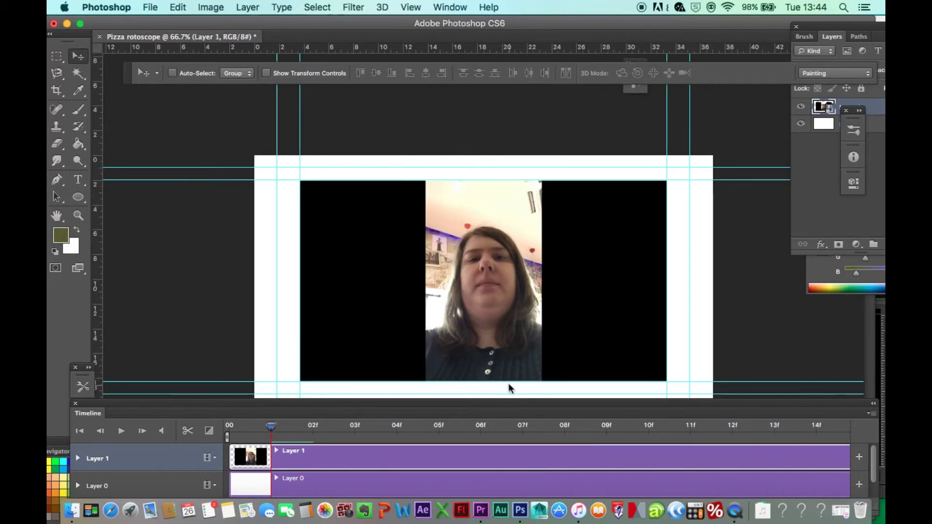
drag(500, 401, 497, 387)
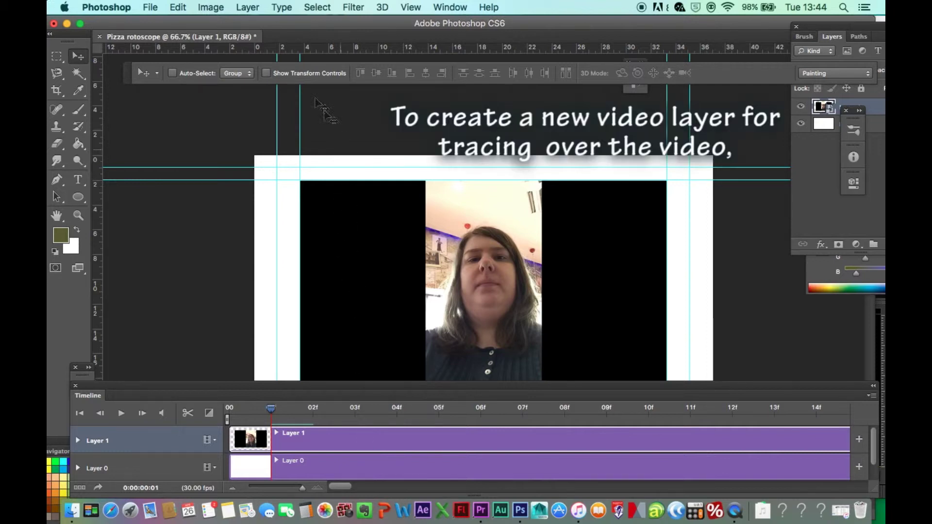
Add a new blank video layer, Layer 2, above the video.
click(248, 7)
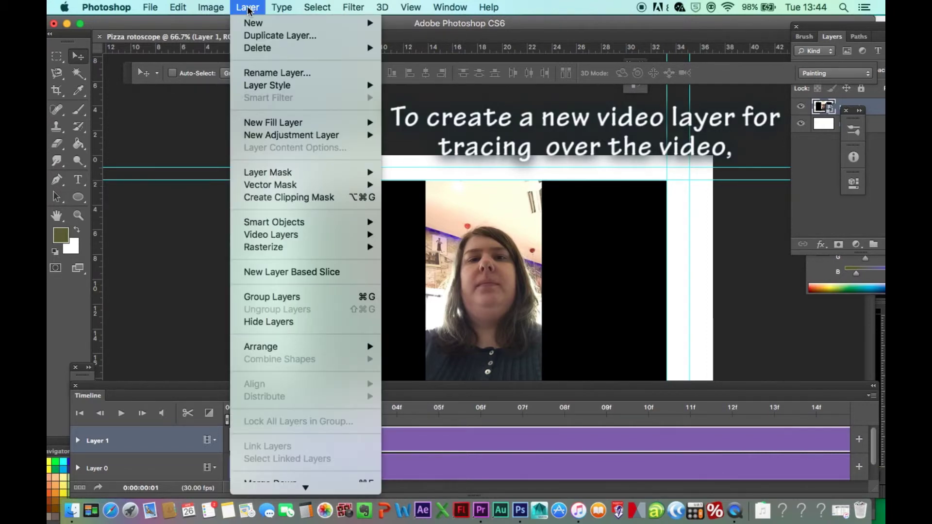
mouse_move(359, 234)
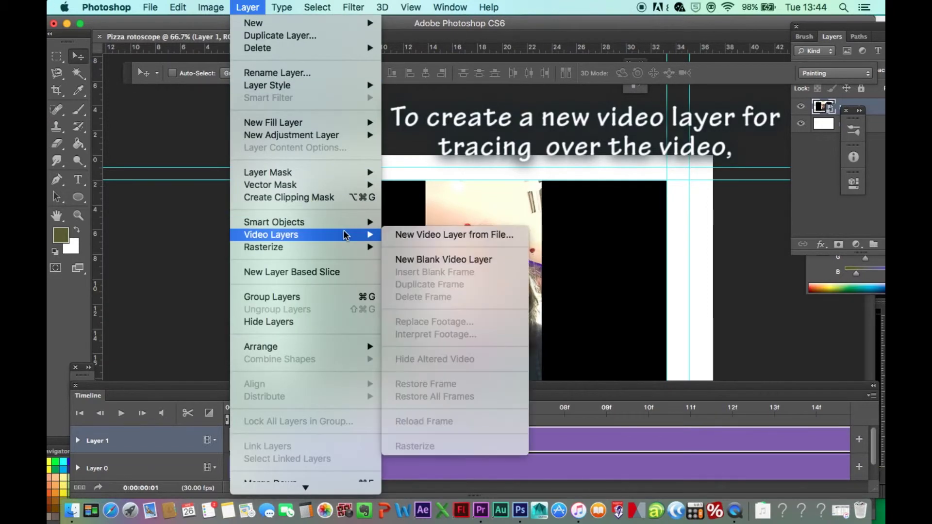
click(426, 265)
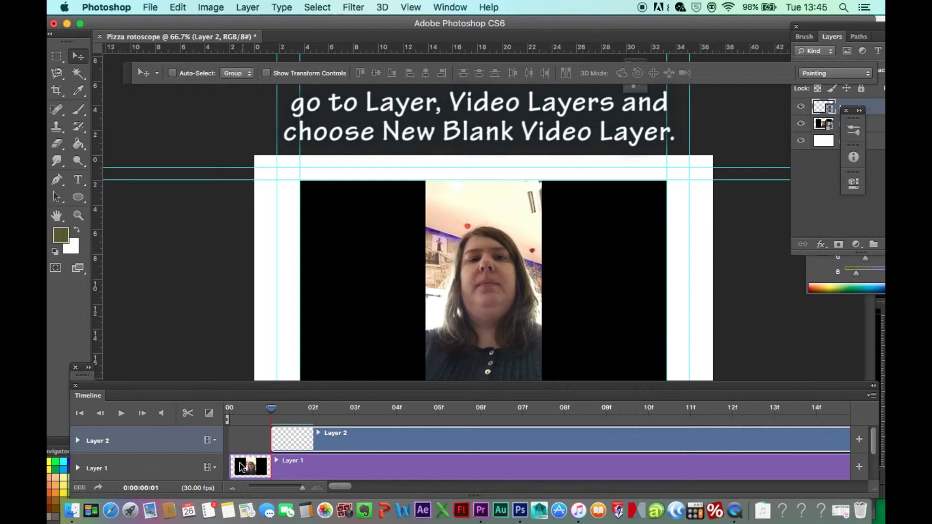
Shift the Layer 1 clip to start at frame 00 and scrub through its frames.
drag(242, 468, 284, 467)
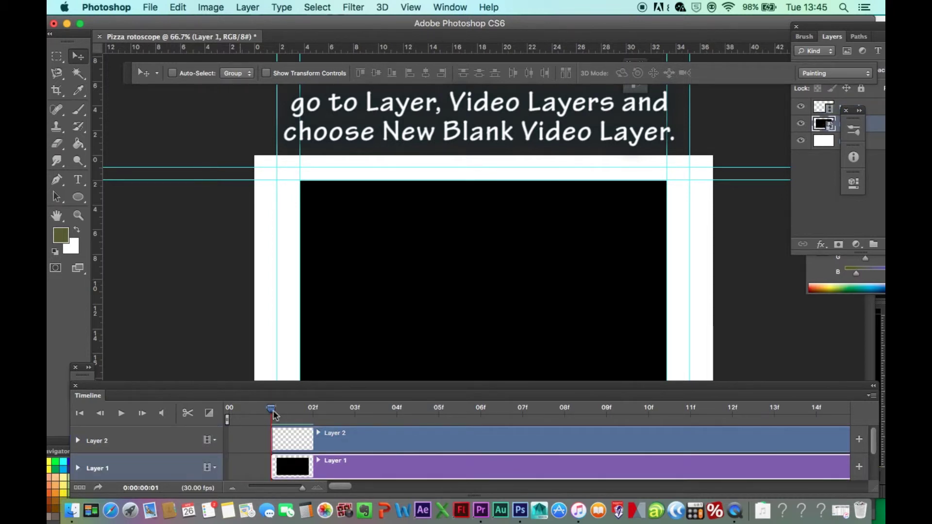
mouse_move(273, 410)
mouse_down()
mouse_move(308, 410)
mouse_move(272, 410)
mouse_up()
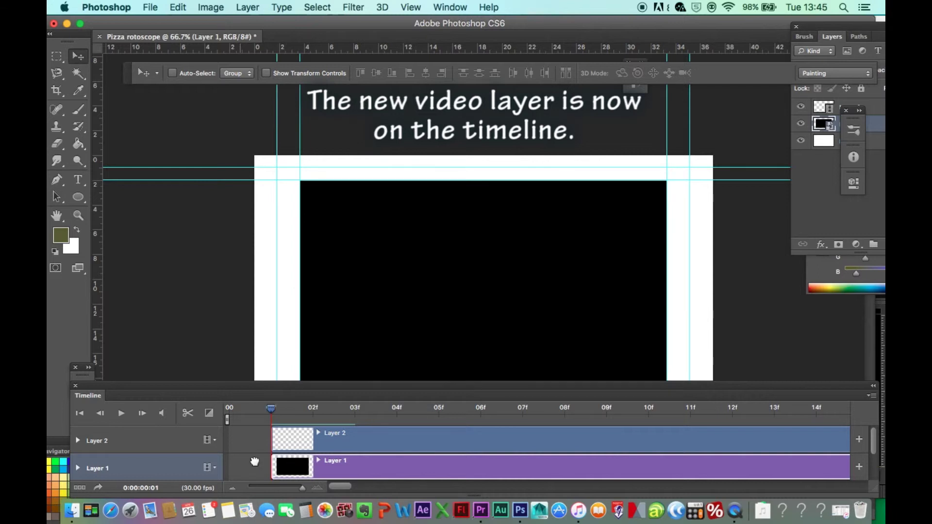
drag(270, 410, 485, 396)
drag(426, 400, 271, 399)
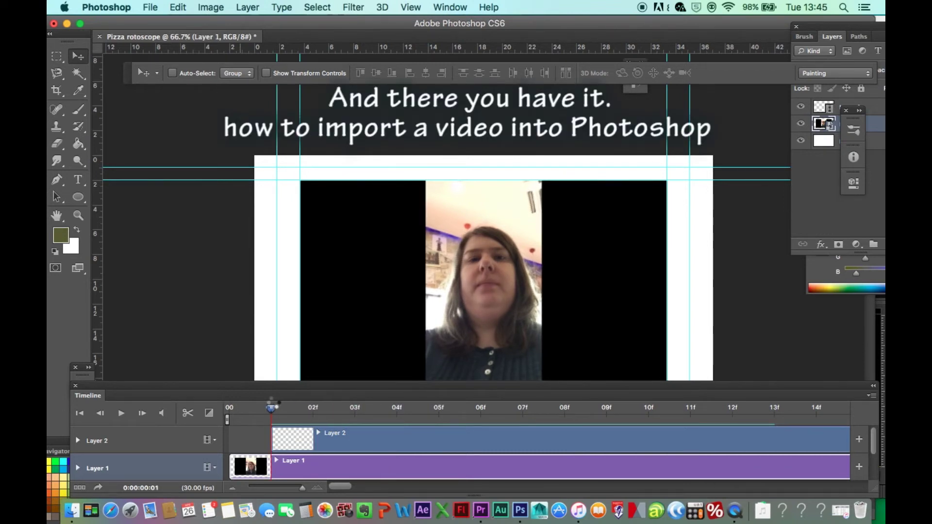